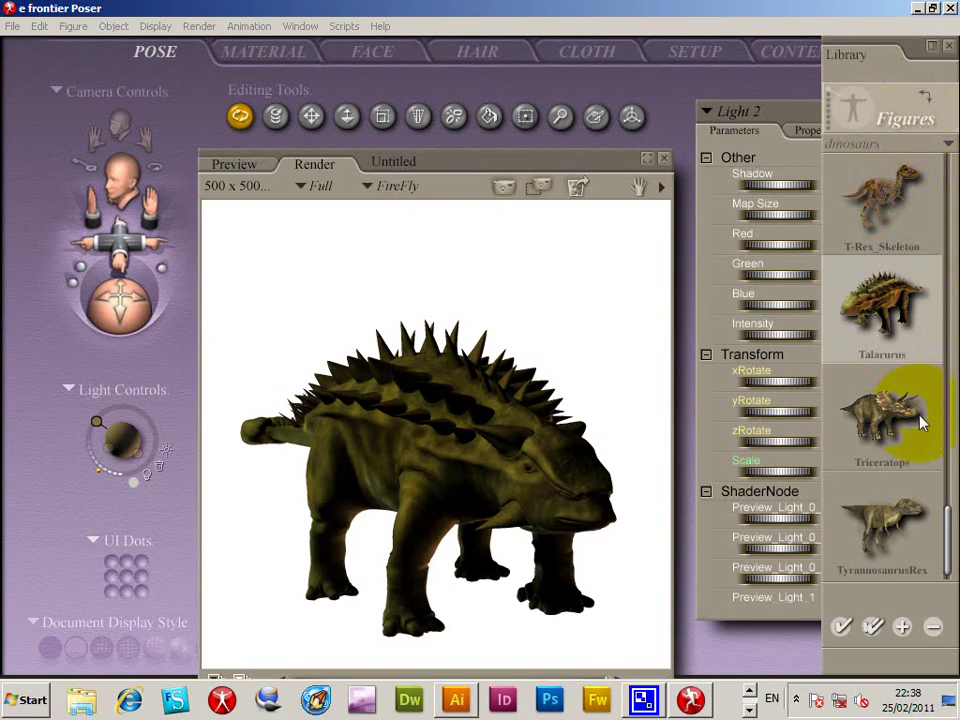
Export the Poser render as dinosaur.png, overwriting the existing file.
{"action": "left_click", "coordinate": [200, 28]}
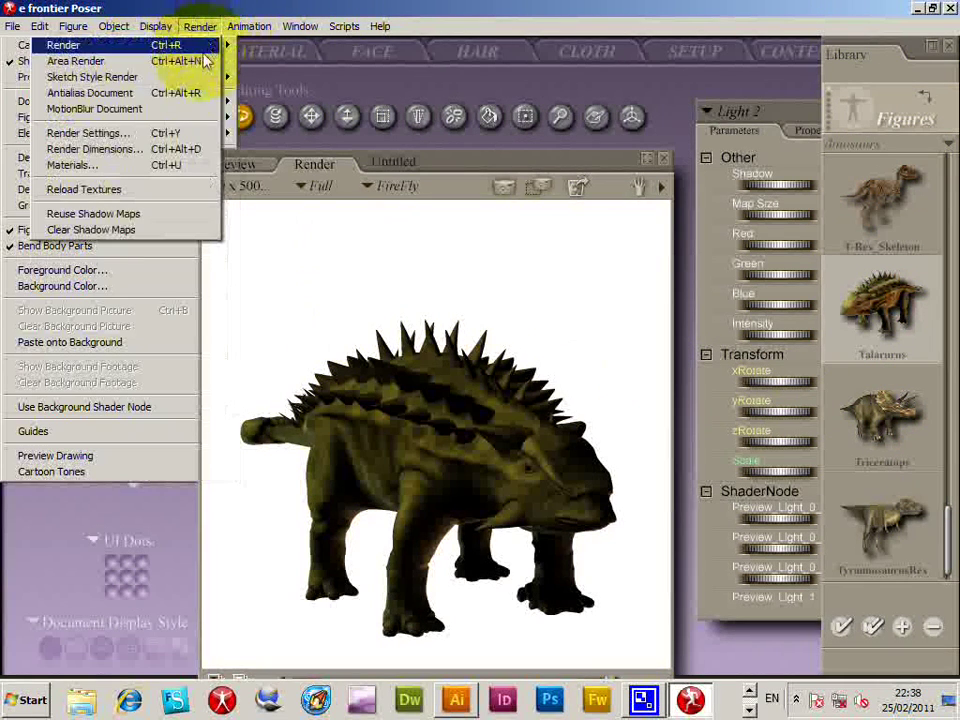
{"action": "left_click", "coordinate": [33, 298]}
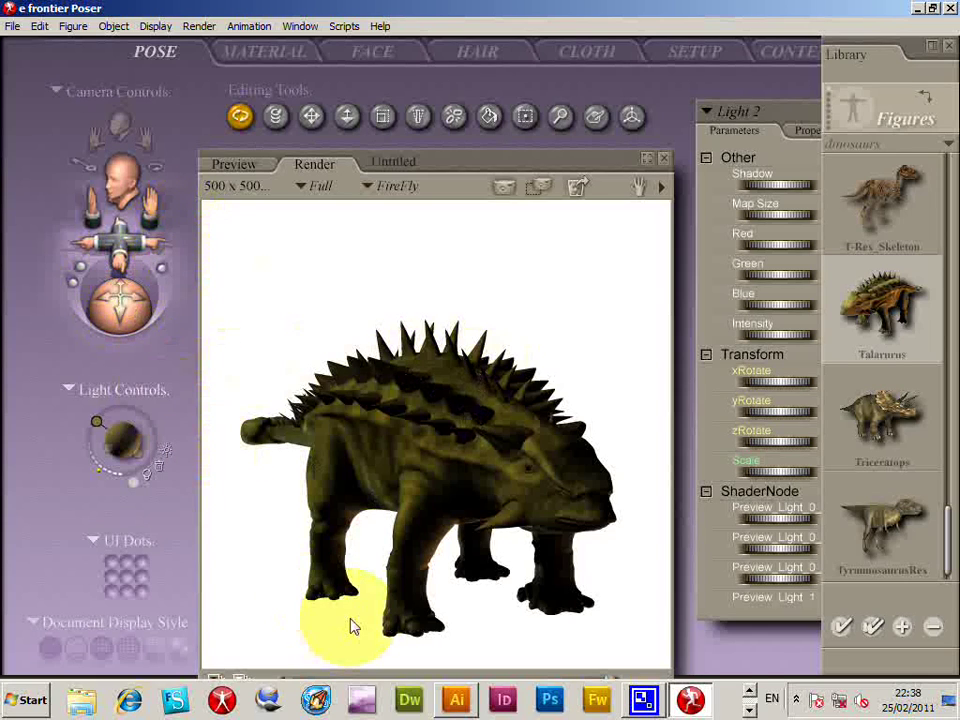
{"action": "left_click", "coordinate": [25, 27]}
{"action": "mouse_move", "coordinate": [122, 190]}
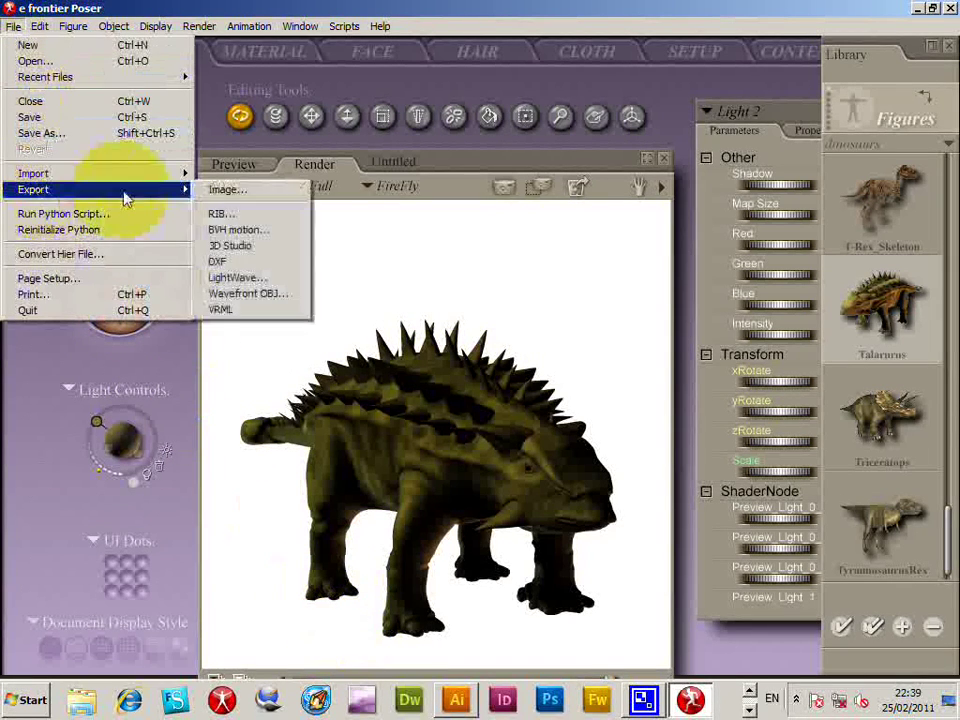
{"action": "left_click", "coordinate": [222, 190]}
{"action": "left_click", "coordinate": [218, 123]}
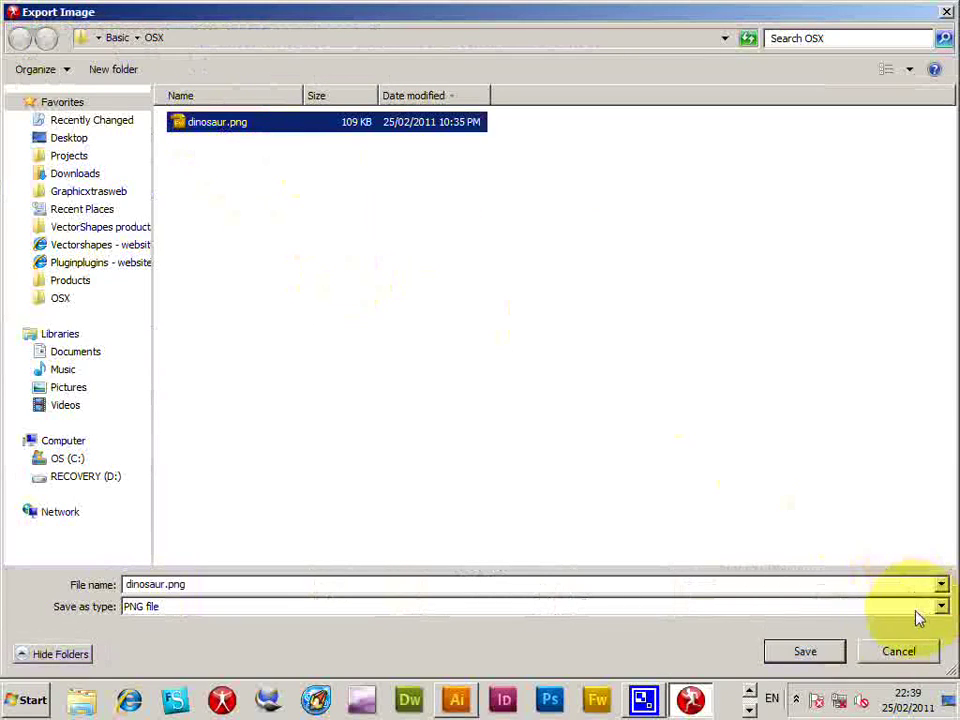
{"action": "left_click", "coordinate": [806, 651]}
{"action": "left_click", "coordinate": [540, 356]}
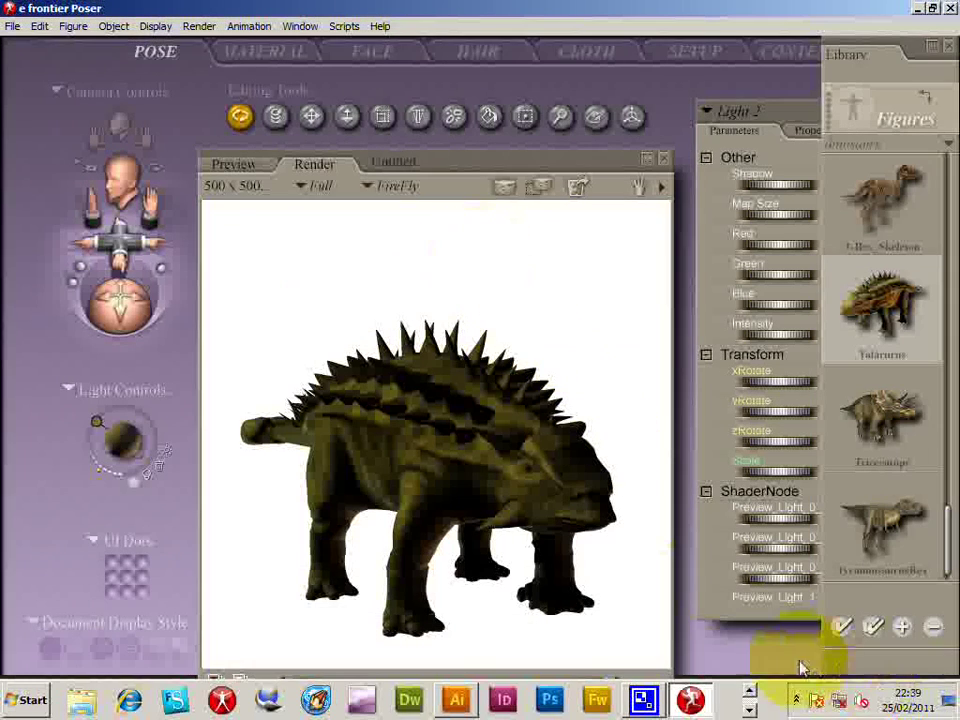
{"action": "left_click", "coordinate": [749, 706]}
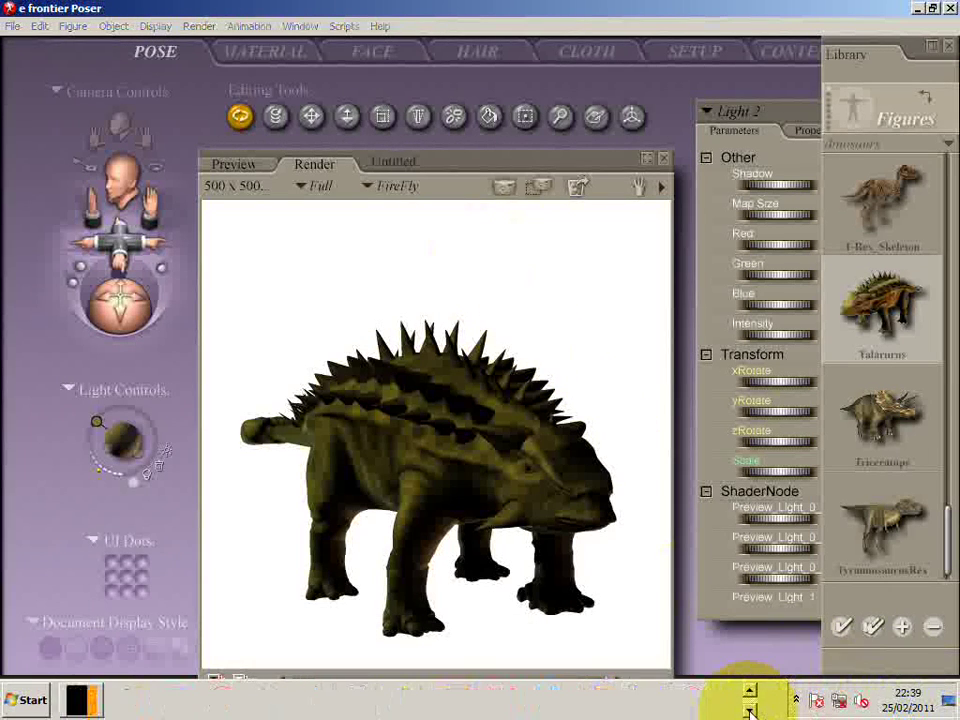
Switch to PostworkShop and load dinosaur.png as the image to stylise.
{"action": "left_click", "coordinate": [84, 703]}
{"action": "left_click", "coordinate": [113, 662]}
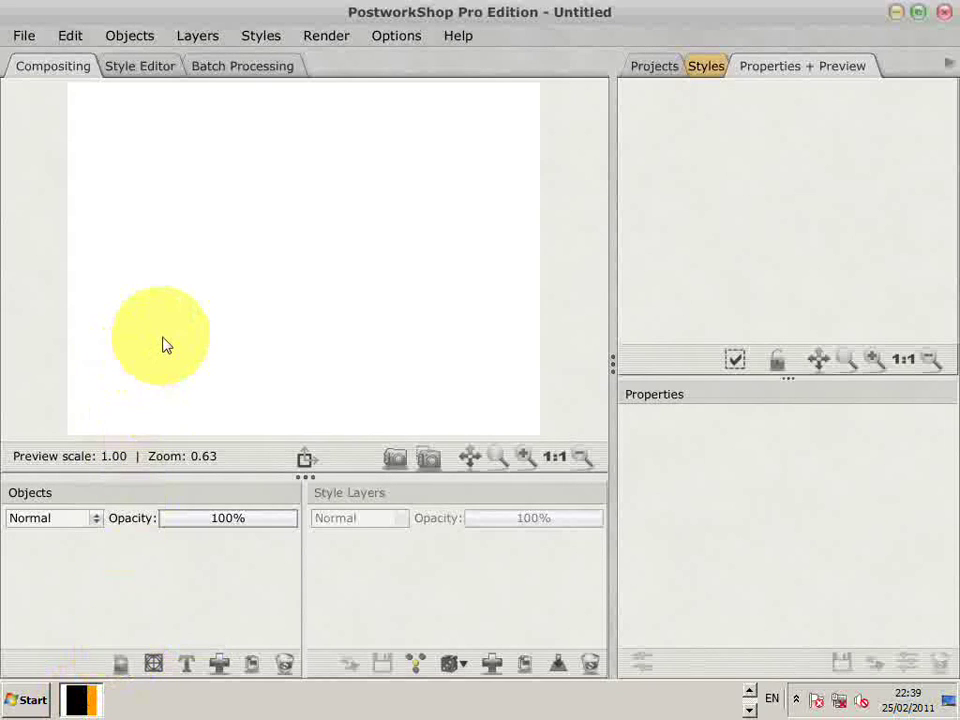
{"action": "left_click", "coordinate": [24, 36]}
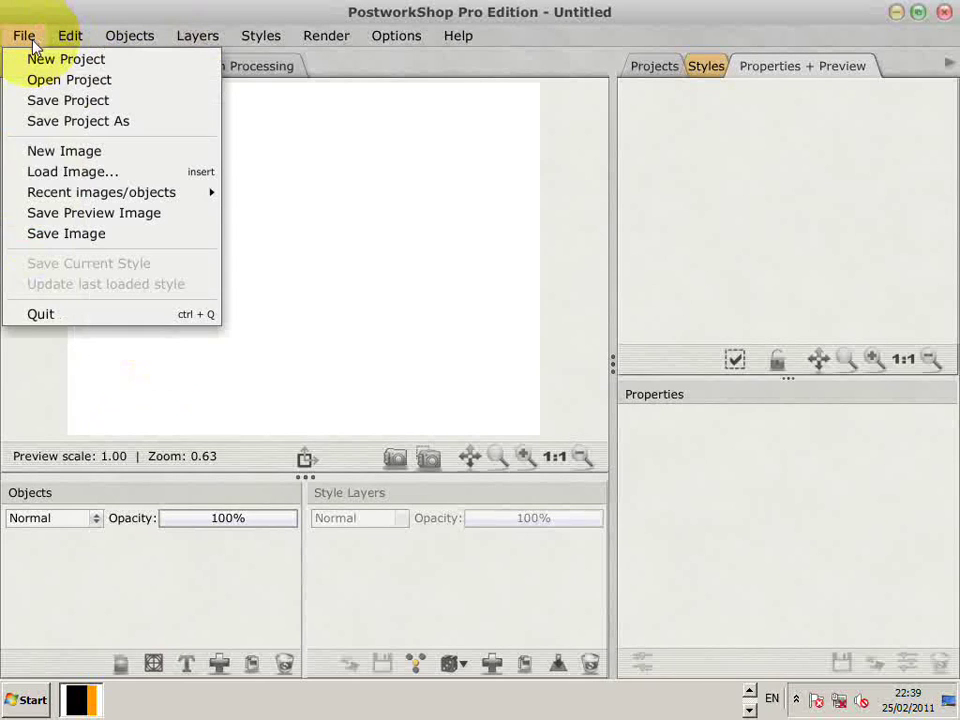
{"action": "left_click", "coordinate": [58, 172]}
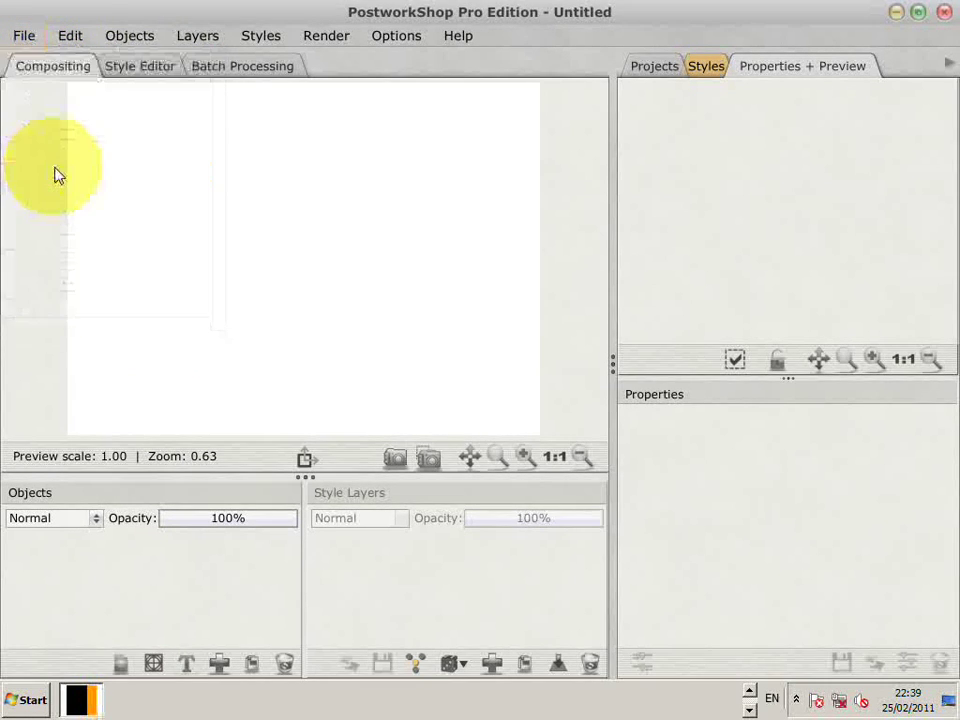
{"action": "left_click", "coordinate": [390, 150]}
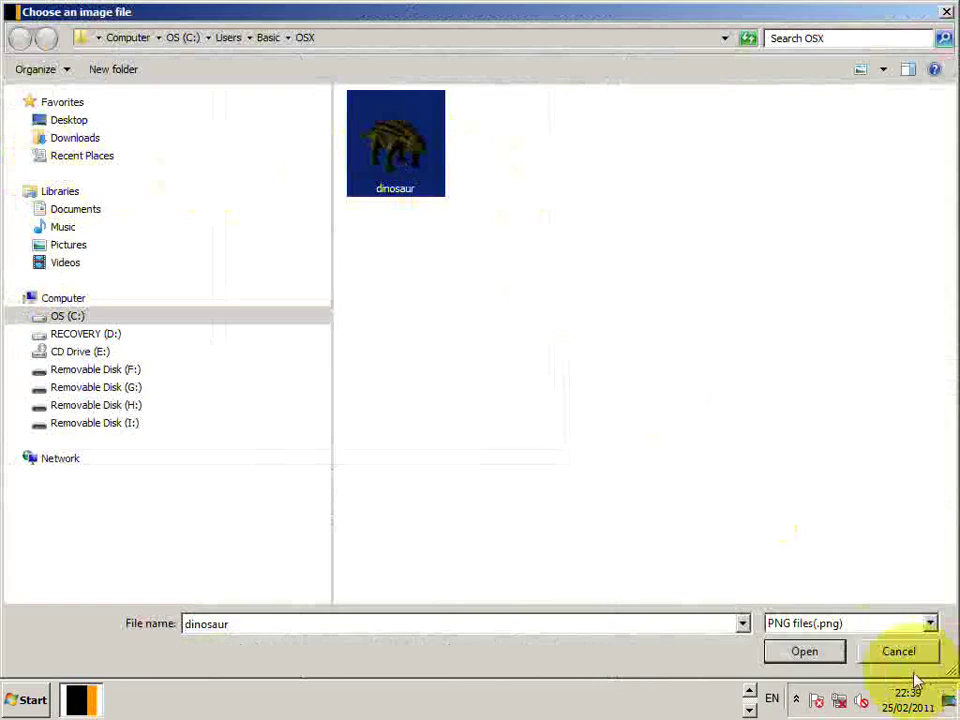
{"action": "left_click", "coordinate": [804, 651]}
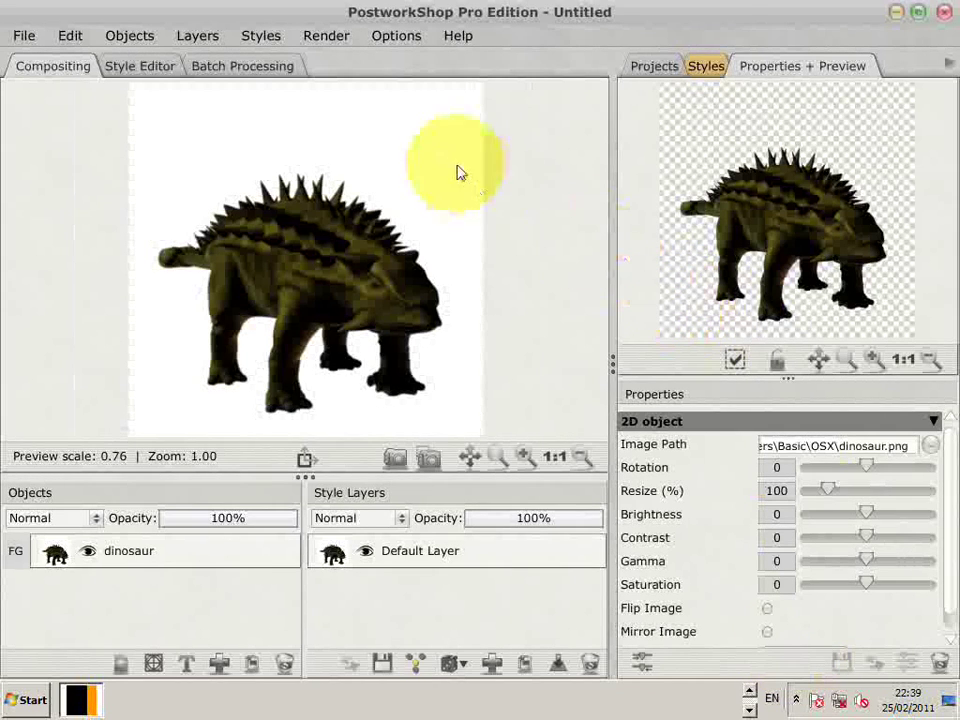
Apply Architectural Sketch 1, then browse Drawing, Painting, Graphic arts and Illustrations styles.
{"action": "left_click", "coordinate": [700, 68]}
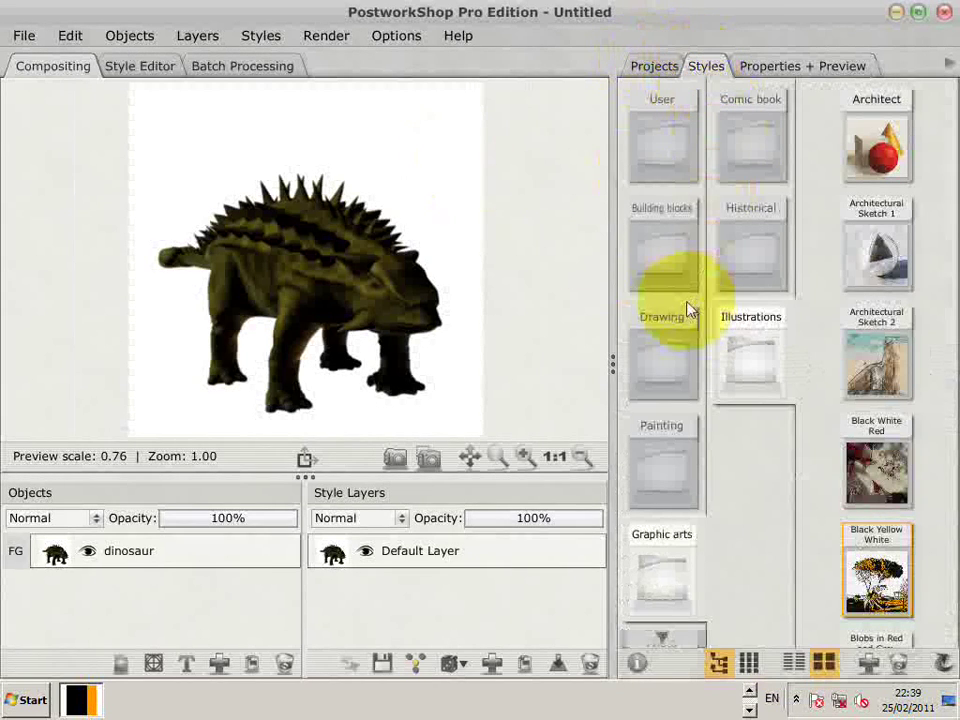
{"action": "left_click", "coordinate": [874, 347]}
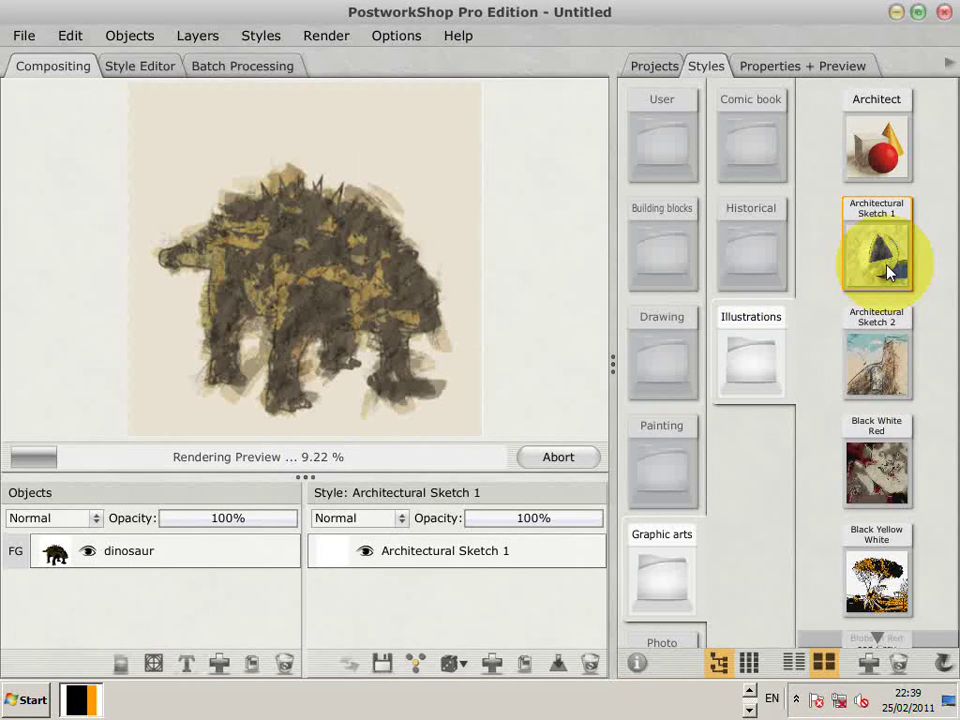
{"action": "left_click", "coordinate": [665, 363]}
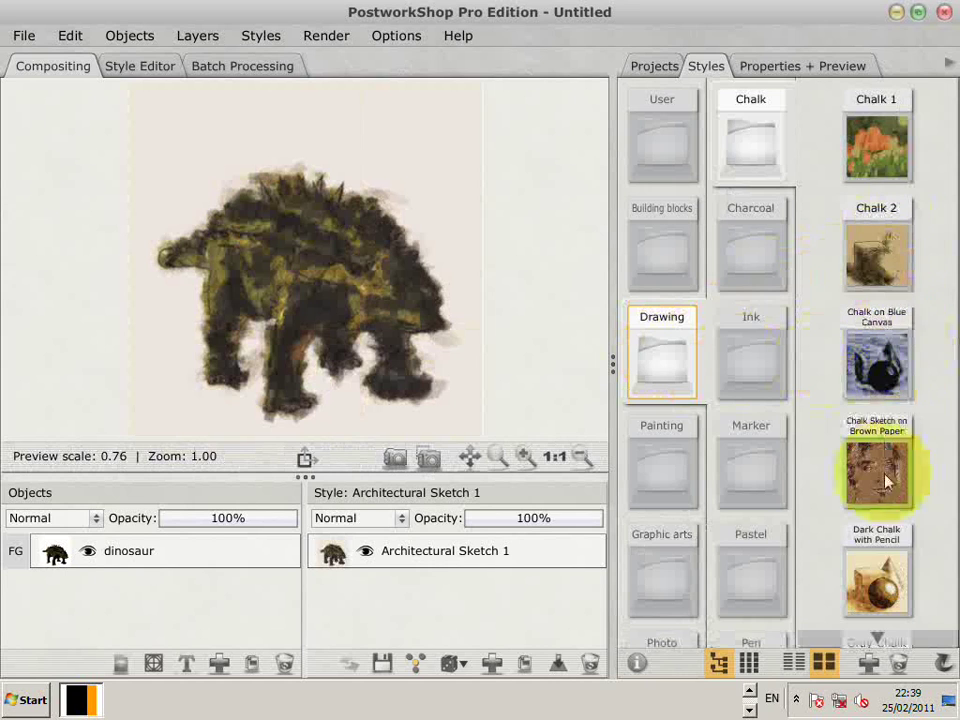
{"action": "left_click", "coordinate": [742, 463]}
{"action": "left_click", "coordinate": [753, 565]}
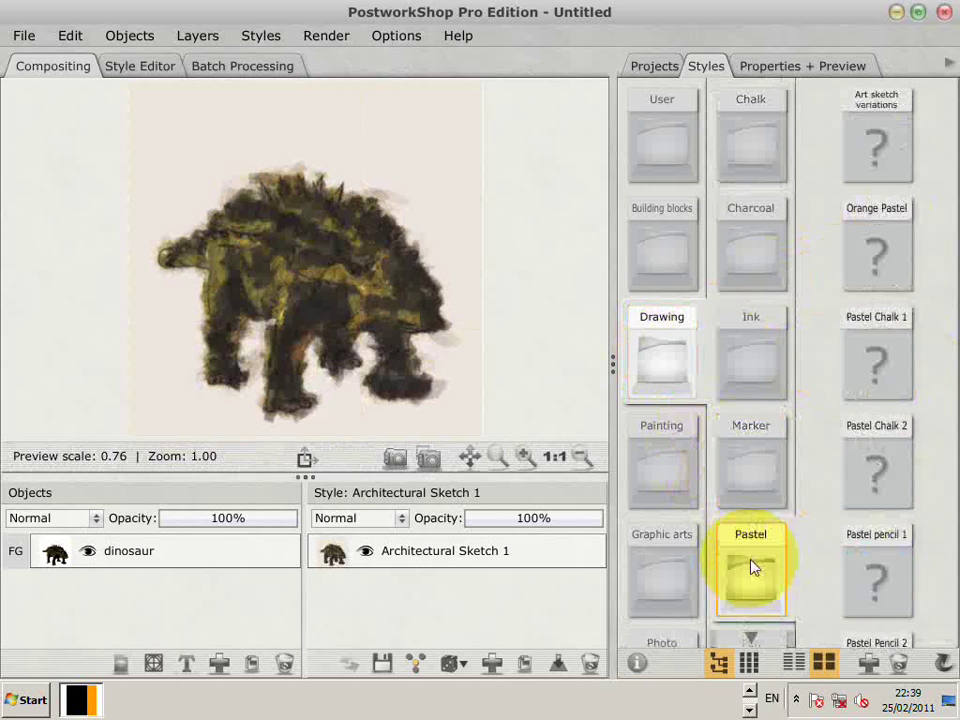
{"action": "left_click", "coordinate": [752, 258]}
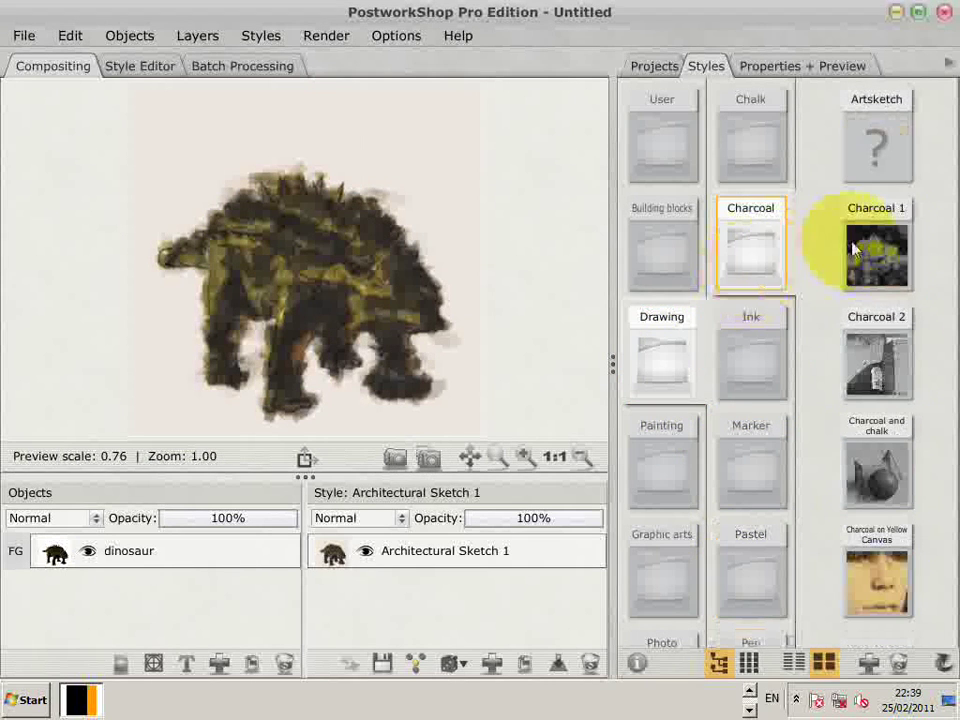
{"action": "left_click", "coordinate": [758, 148]}
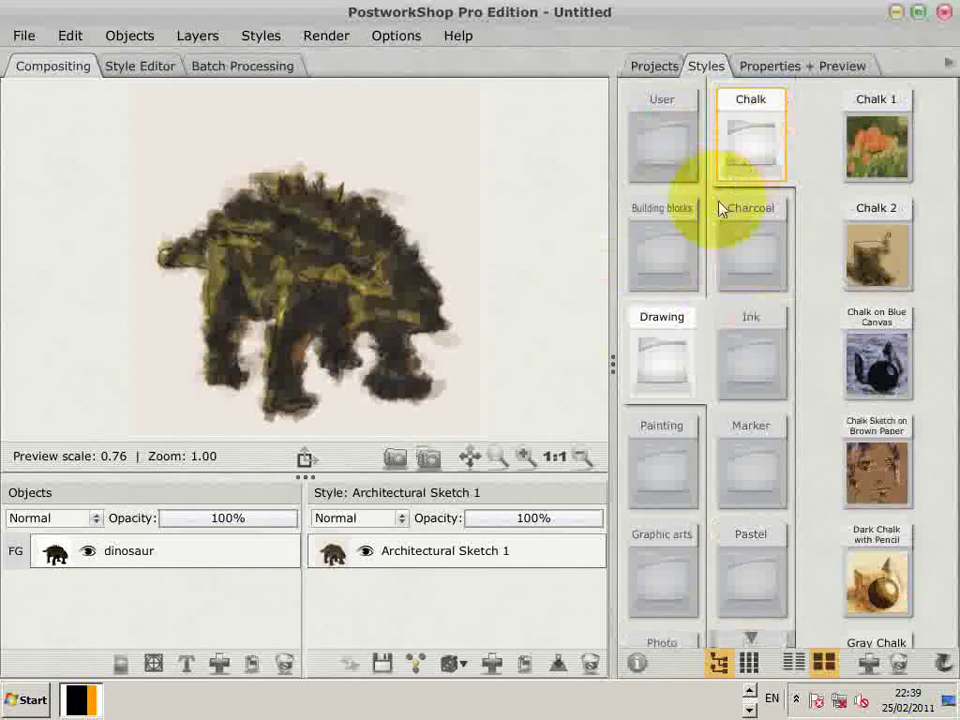
{"action": "left_click", "coordinate": [655, 577]}
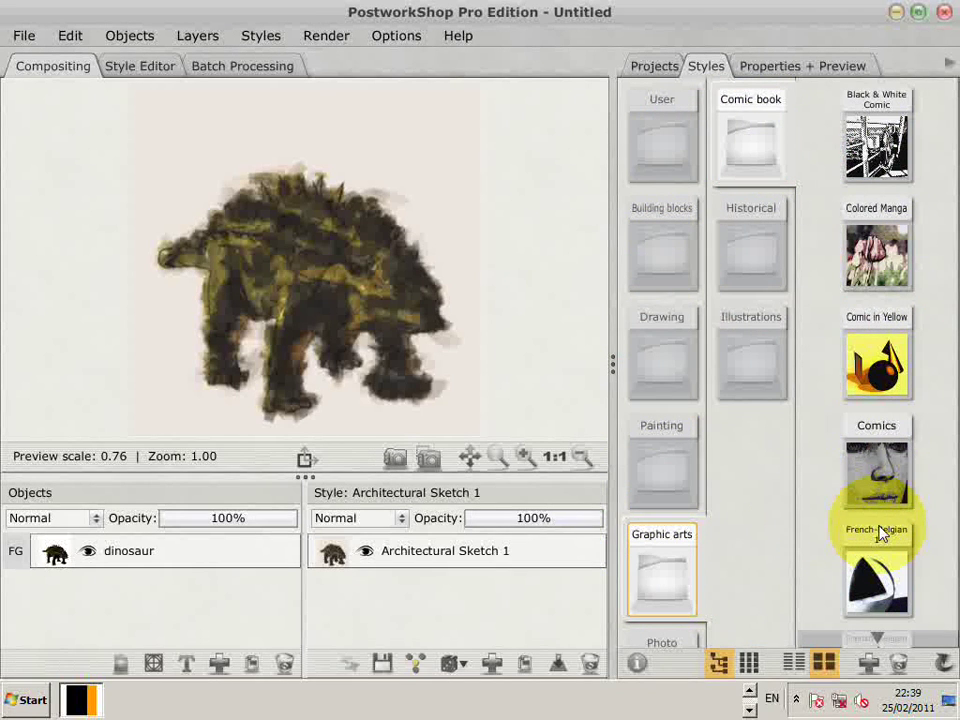
{"action": "left_click", "coordinate": [666, 336]}
{"action": "left_click", "coordinate": [656, 472]}
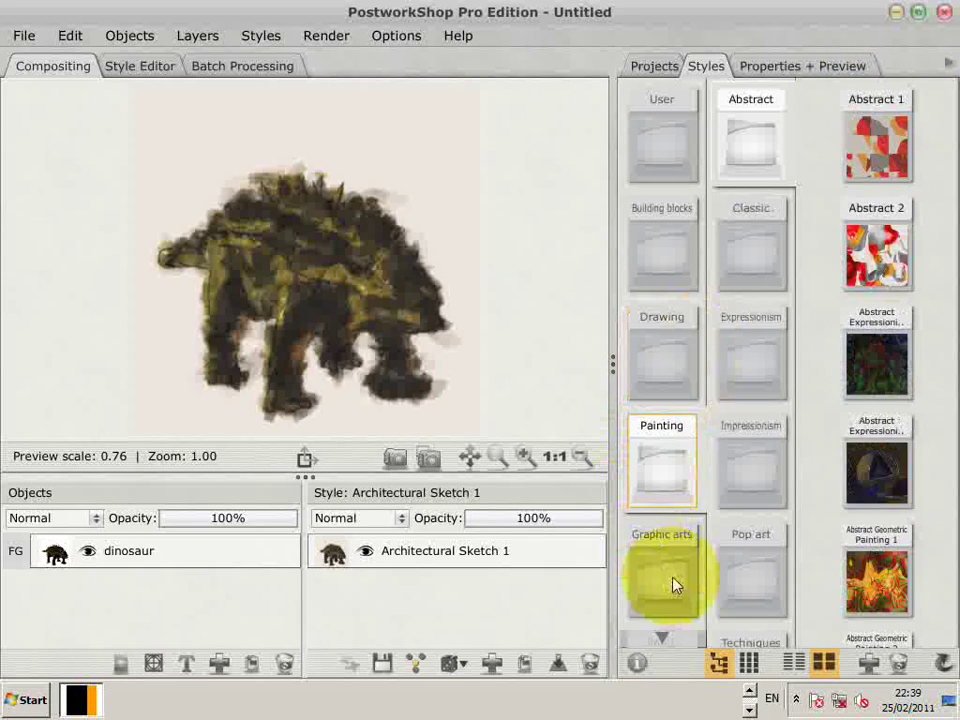
{"action": "left_click", "coordinate": [668, 580]}
{"action": "left_click", "coordinate": [751, 368]}
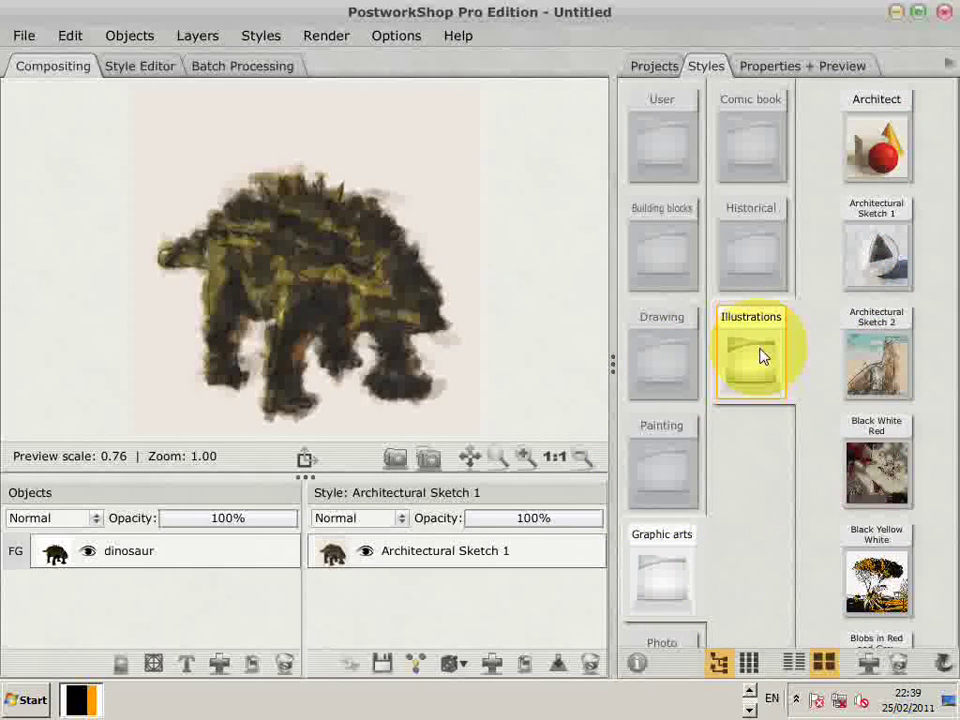
Apply the Black Yellow White style and check its node graph in the Style Editor.
{"action": "left_click", "coordinate": [885, 590]}
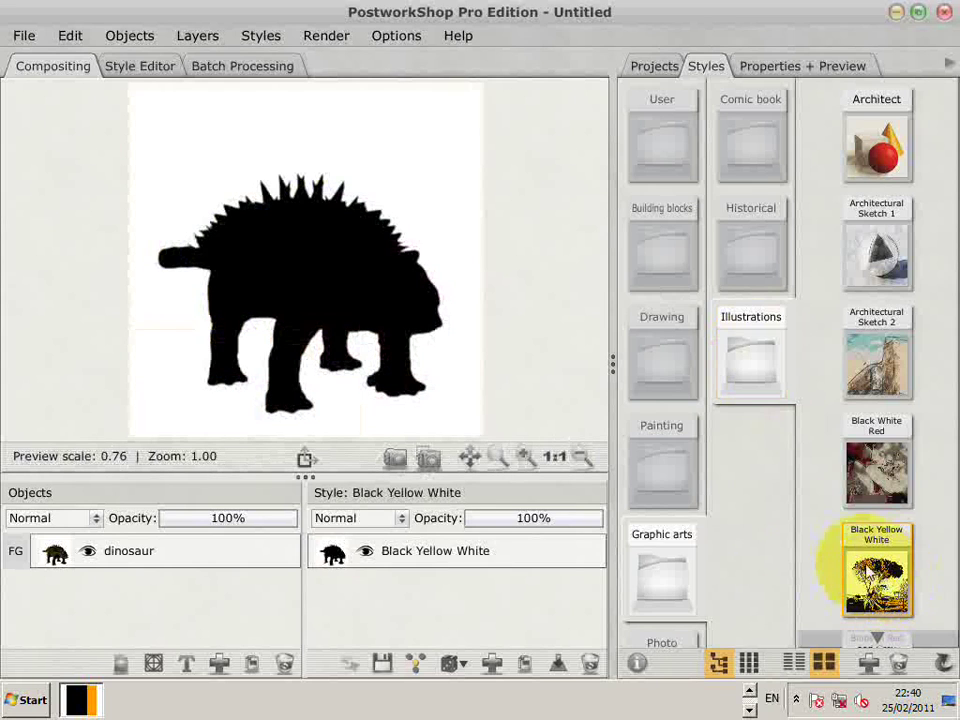
{"action": "left_click", "coordinate": [137, 70]}
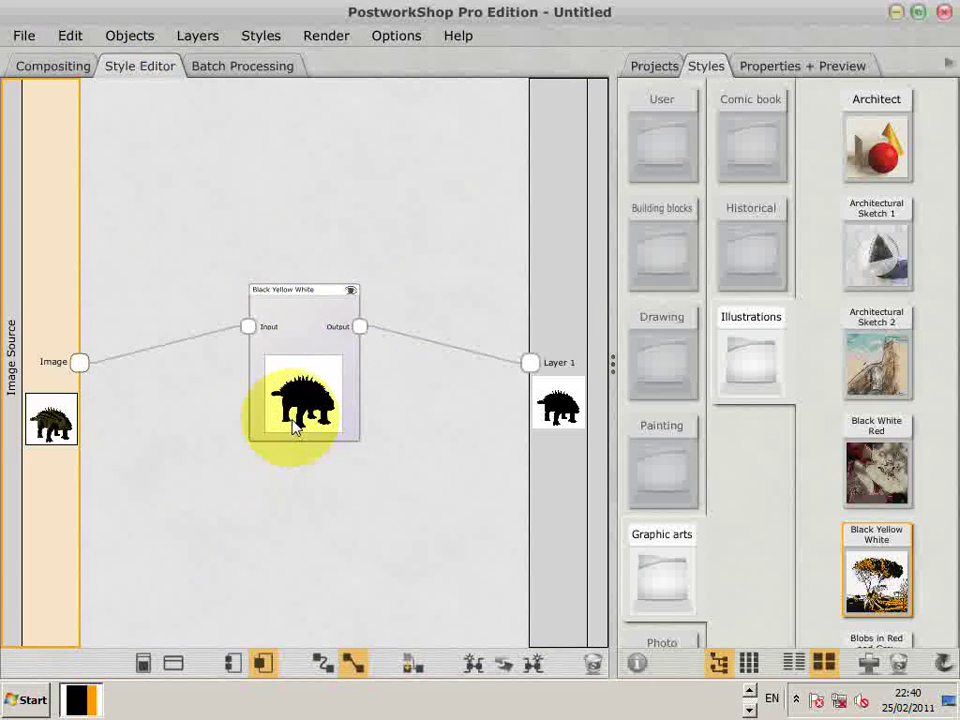
{"action": "left_click", "coordinate": [55, 70]}
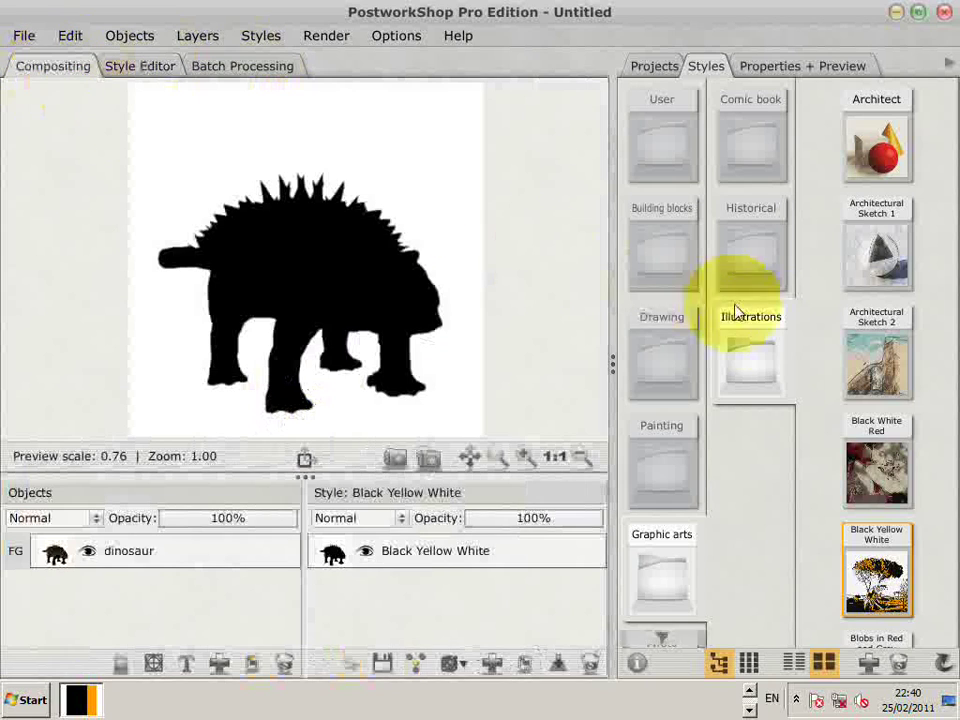
Set the Black Yellow White Balance to 71 and Sketch Line width to 3.50.
{"action": "left_click", "coordinate": [800, 66]}
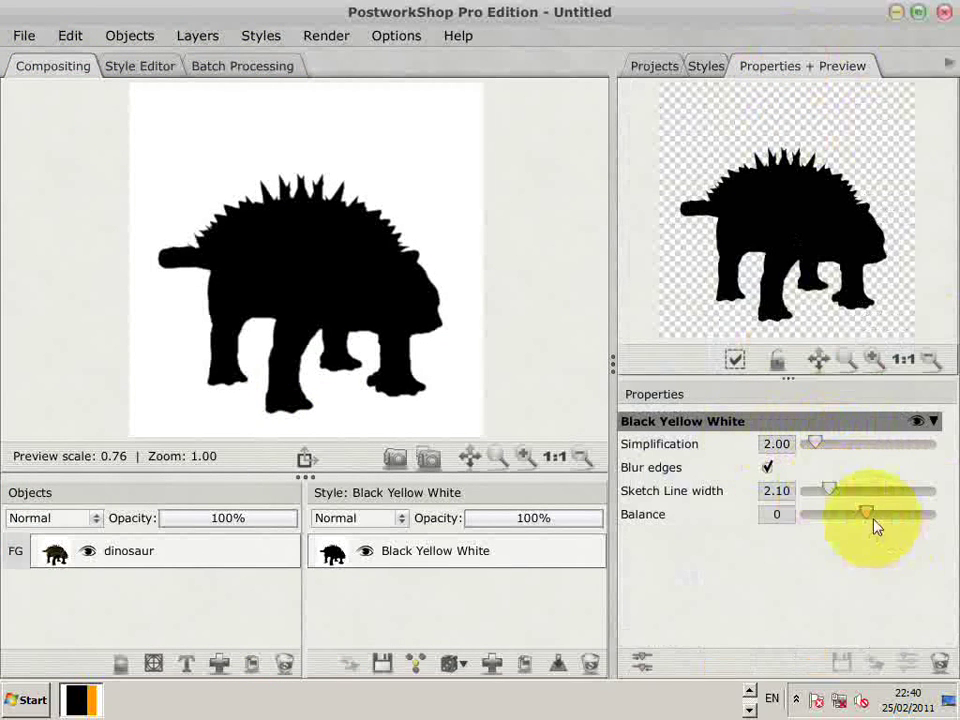
{"action": "left_click_drag", "start_coordinate": [867, 514], "coordinate": [913, 512]}
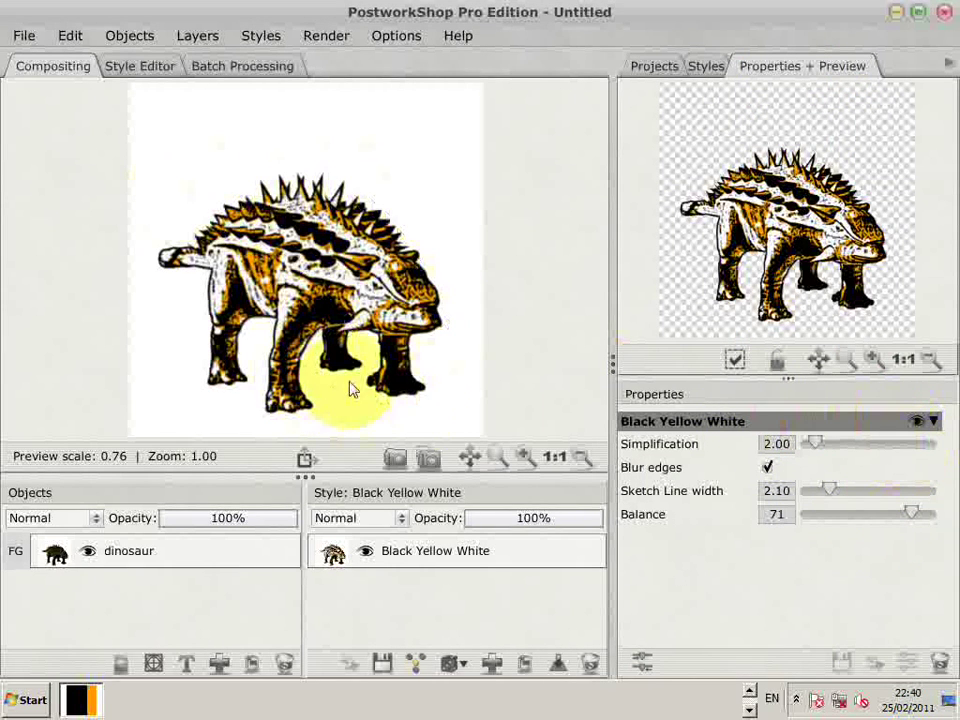
{"action": "left_click_drag", "start_coordinate": [835, 495], "coordinate": [850, 493]}
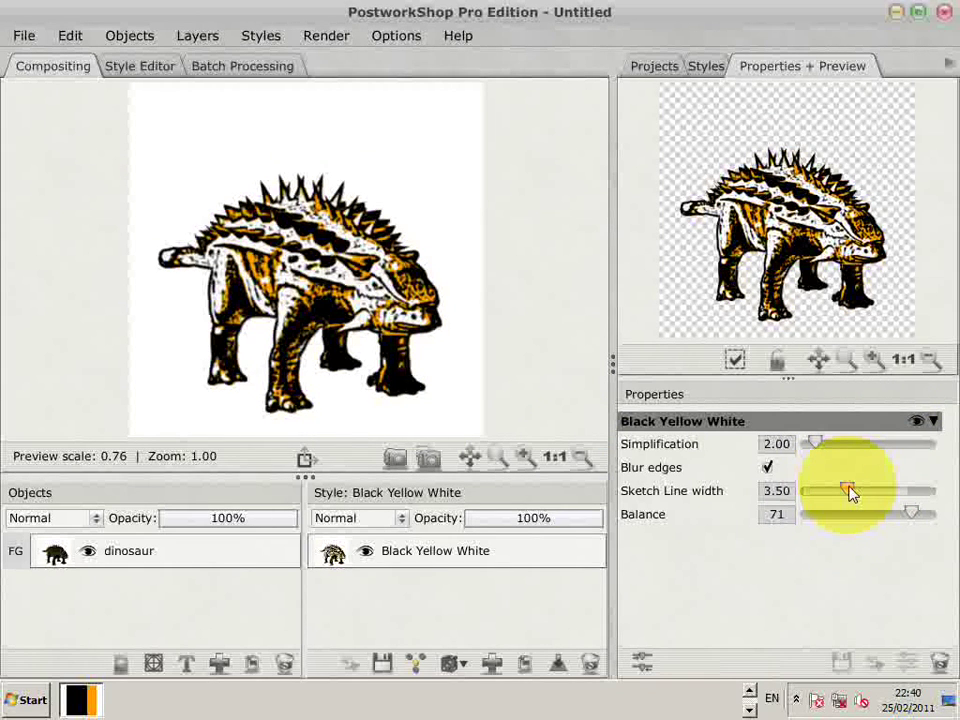
{"action": "left_click", "coordinate": [58, 38]}
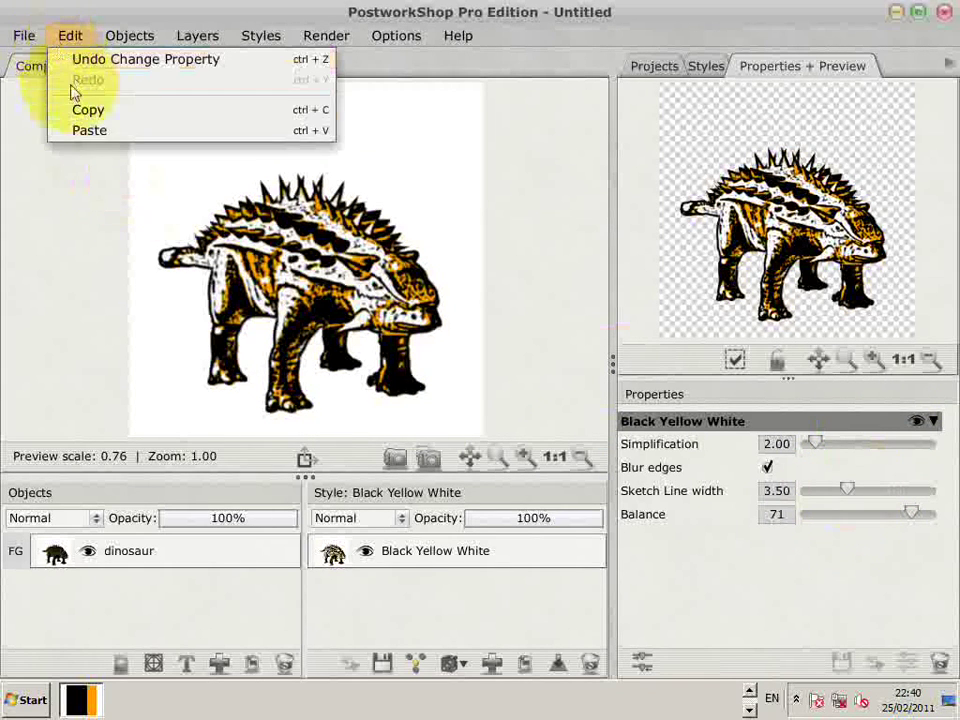
{"action": "left_click", "coordinate": [85, 117]}
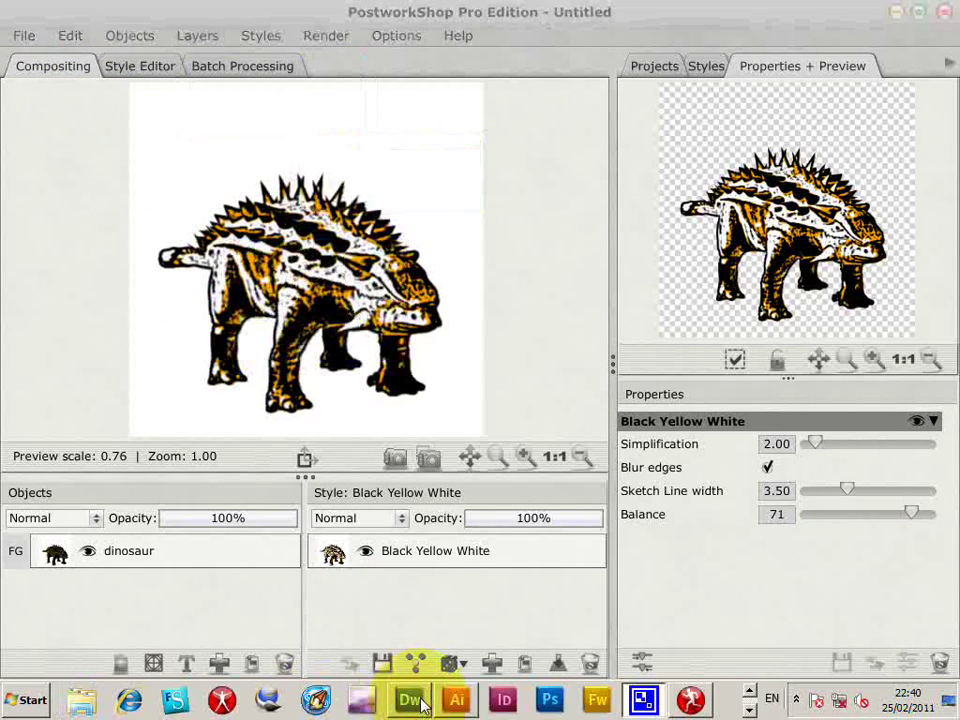
Switch to Illustrator and paste the stylised dinosaur onto the Untitled-1 artboard.
{"action": "left_click", "coordinate": [456, 699]}
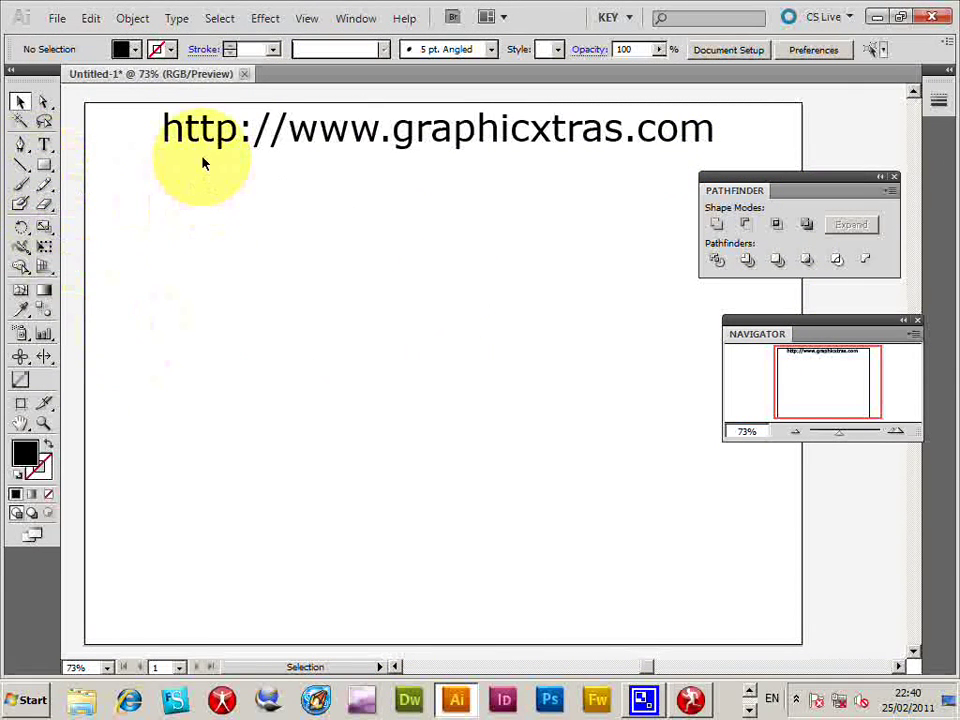
{"action": "key", "text": "ctrl+v"}
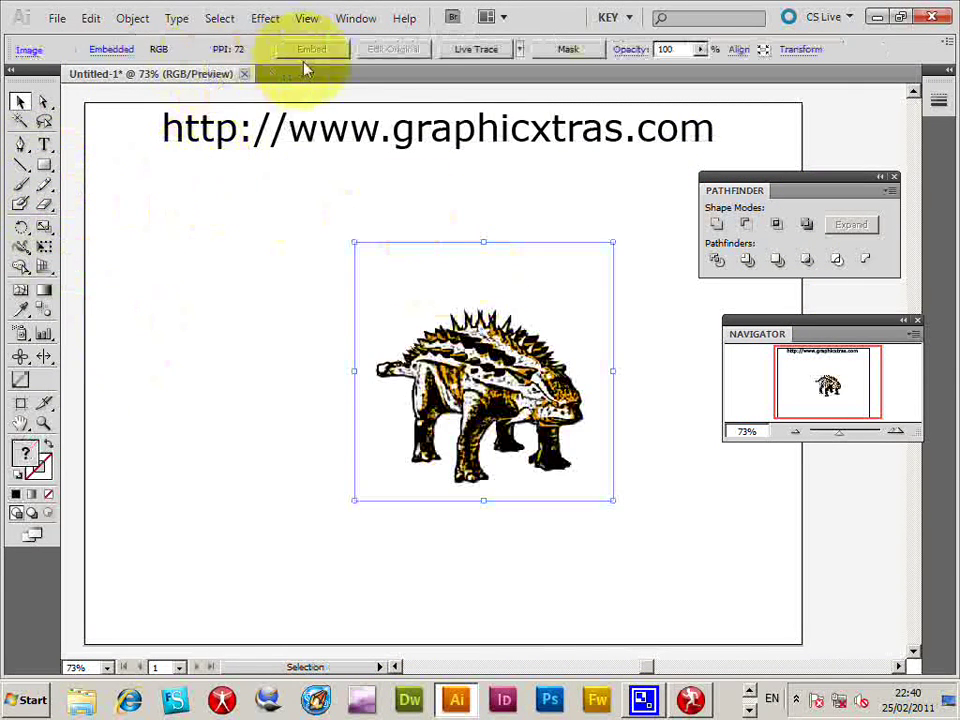
Live Trace the dinosaur image and lower the Threshold from 128 to 111.
{"action": "left_click", "coordinate": [488, 53]}
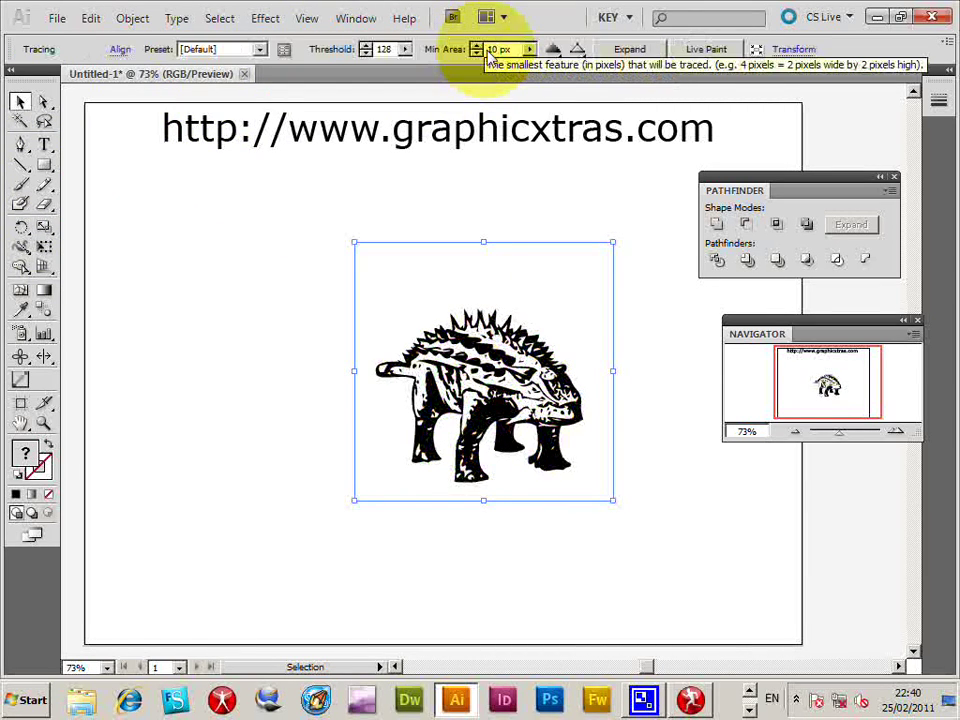
{"action": "left_click", "coordinate": [405, 49]}
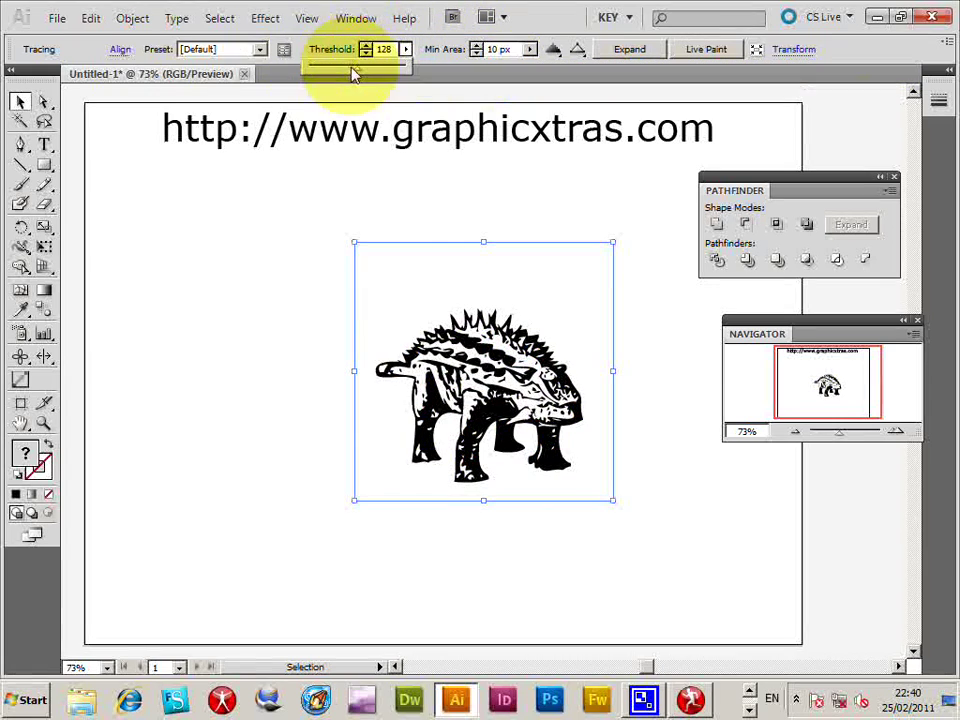
{"action": "left_click", "coordinate": [290, 72]}
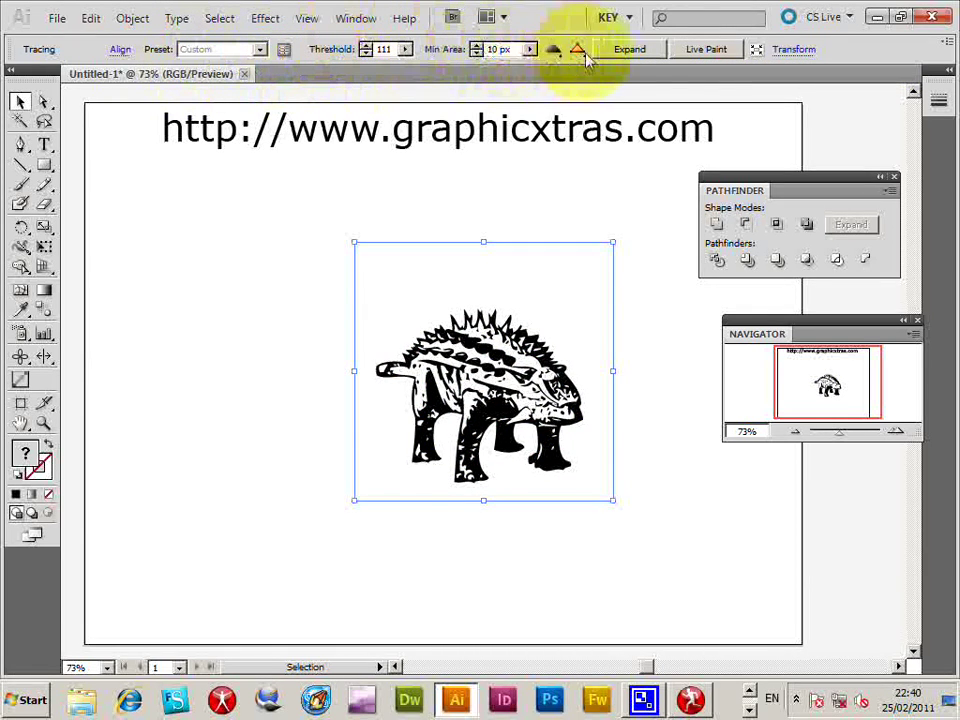
Expand the dinosaur tracing into paths and ungroup them.
{"action": "left_click", "coordinate": [640, 53]}
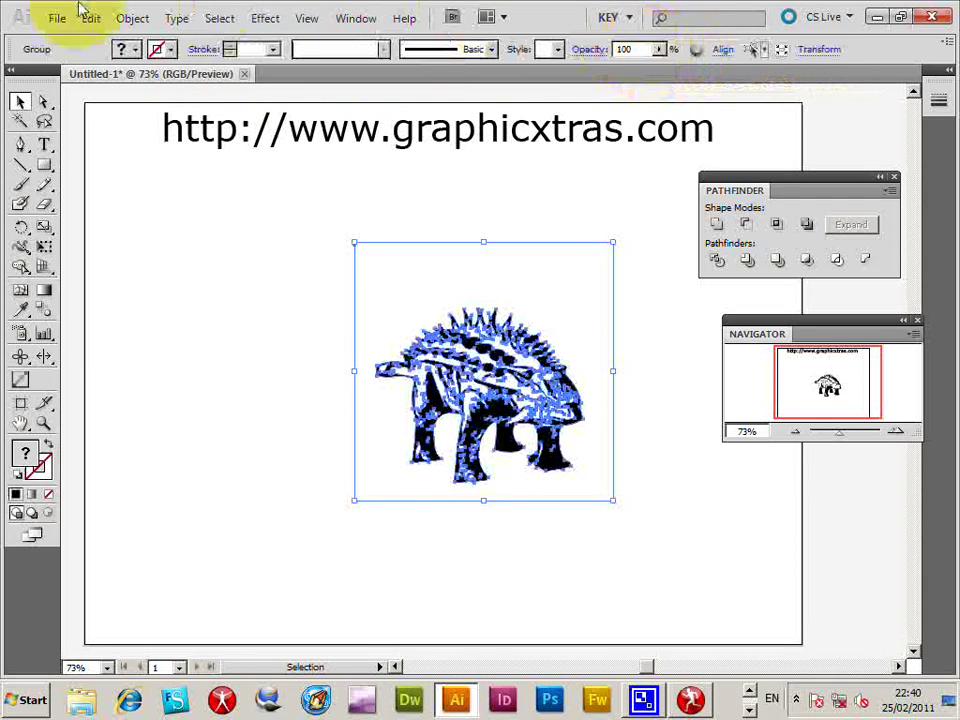
{"action": "left_click", "coordinate": [132, 18]}
{"action": "key", "text": "Escape"}
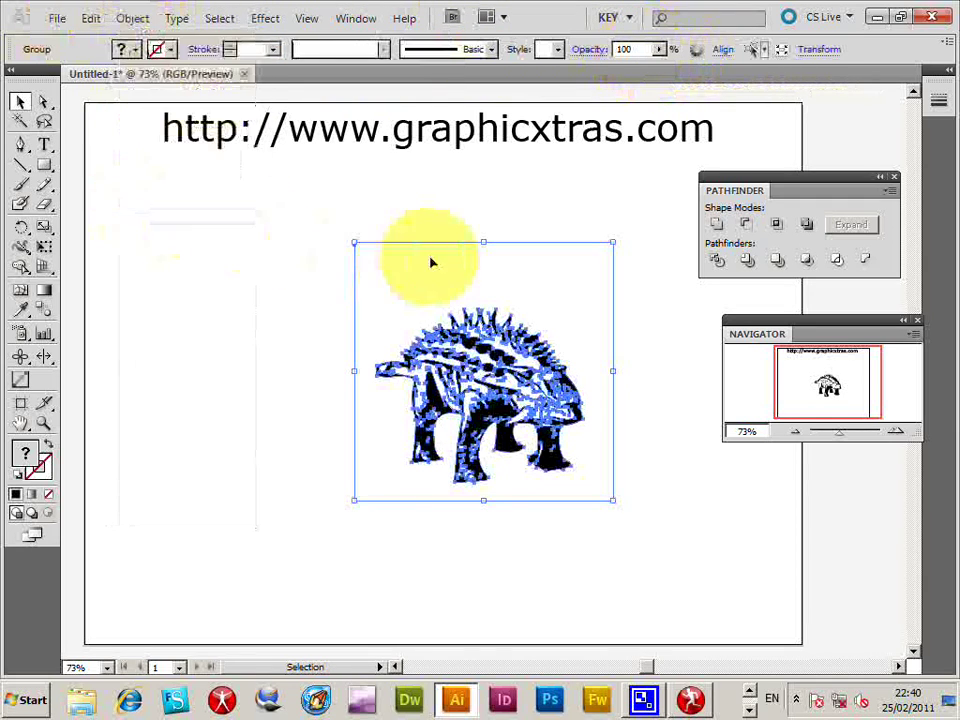
{"action": "left_click", "coordinate": [360, 215]}
{"action": "left_click", "coordinate": [380, 248]}
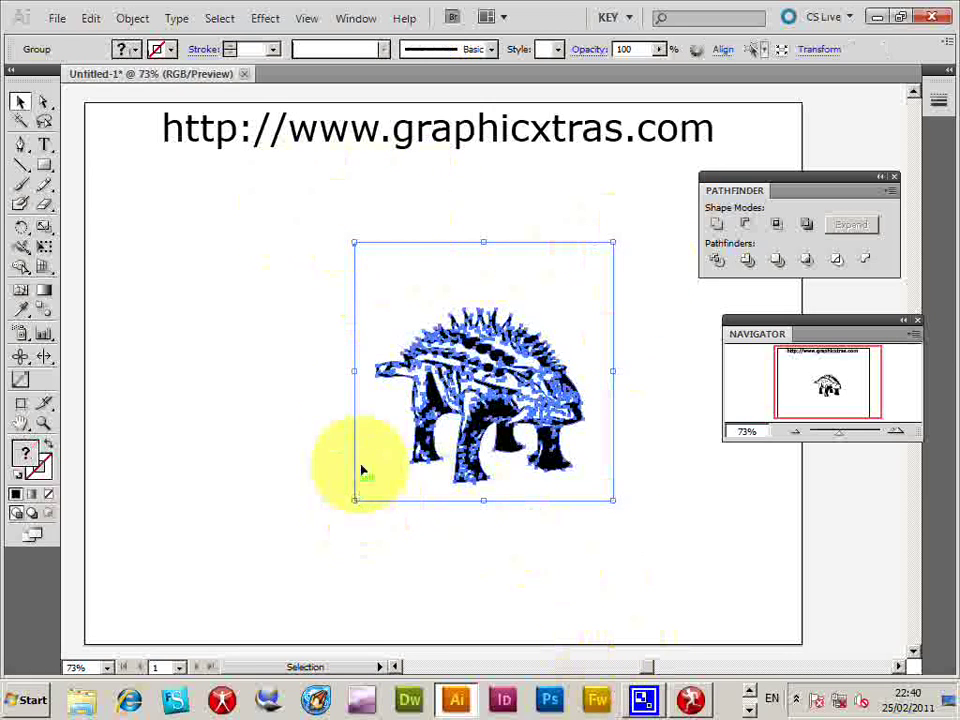
{"action": "left_click", "coordinate": [138, 20]}
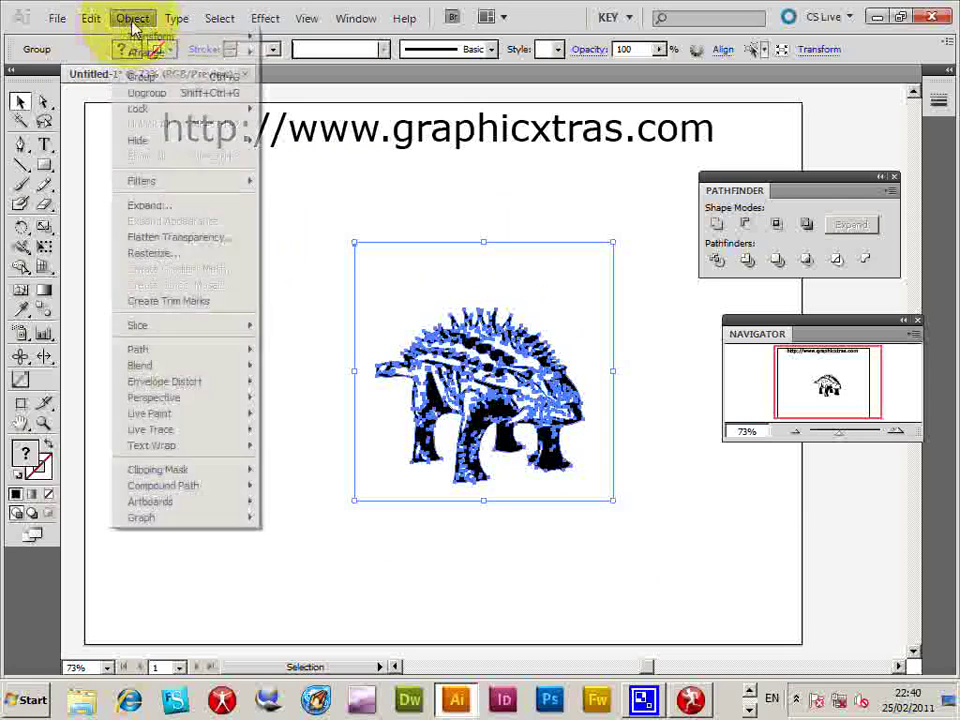
{"action": "left_click", "coordinate": [146, 93]}
Select all shapes sharing the dinosaur's fill and stroke, then clear the selection.
{"action": "left_click", "coordinate": [343, 214]}
{"action": "left_click", "coordinate": [410, 310]}
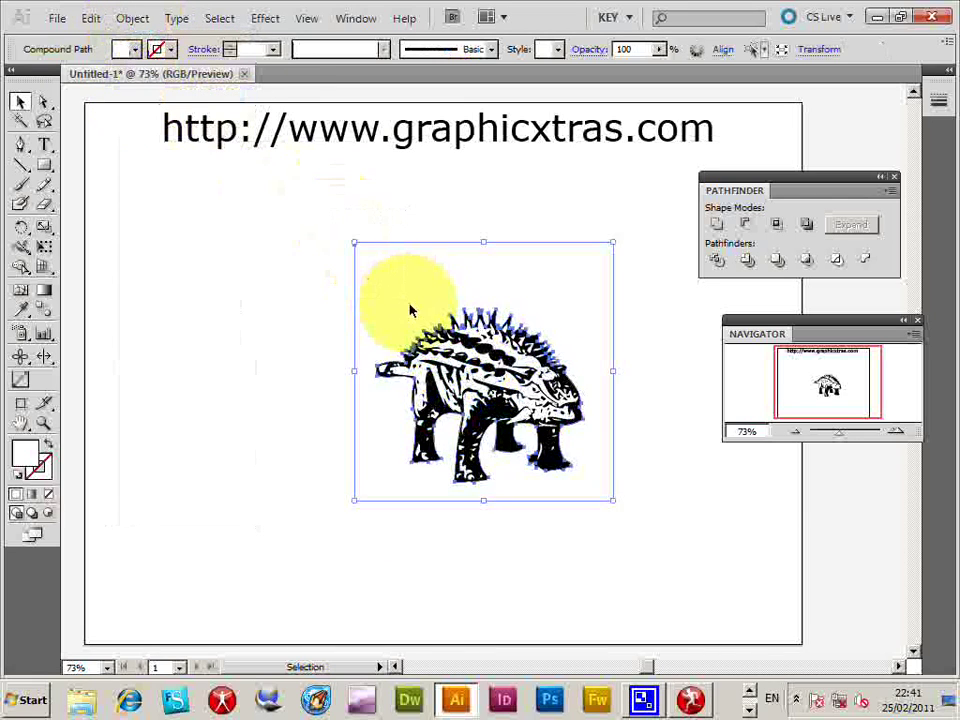
{"action": "left_click", "coordinate": [224, 20]}
{"action": "mouse_move", "coordinate": [258, 170]}
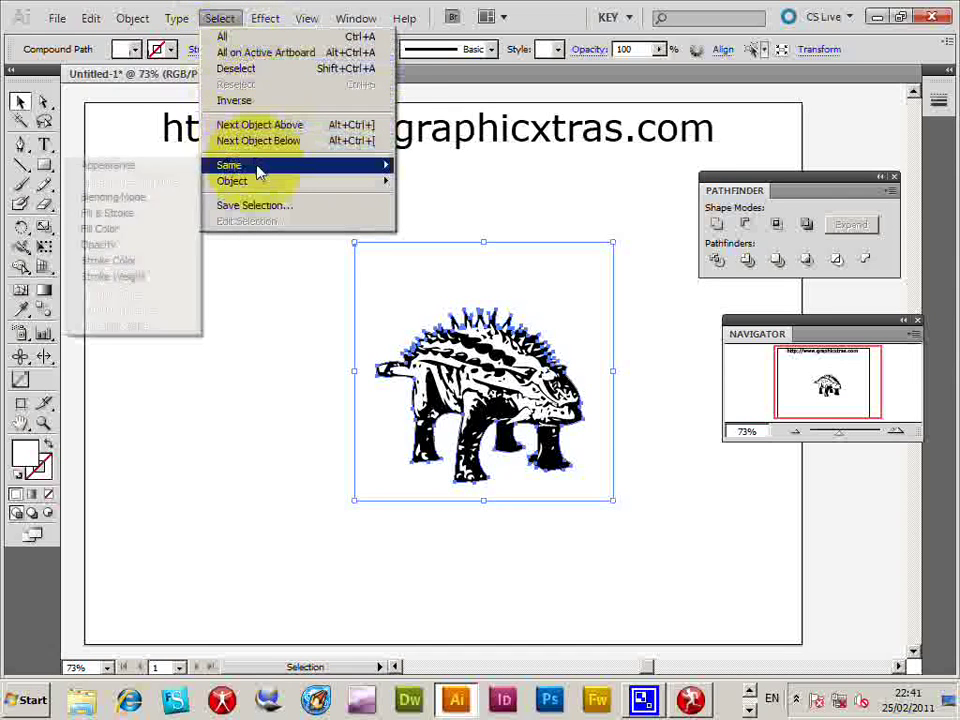
{"action": "left_click", "coordinate": [112, 212]}
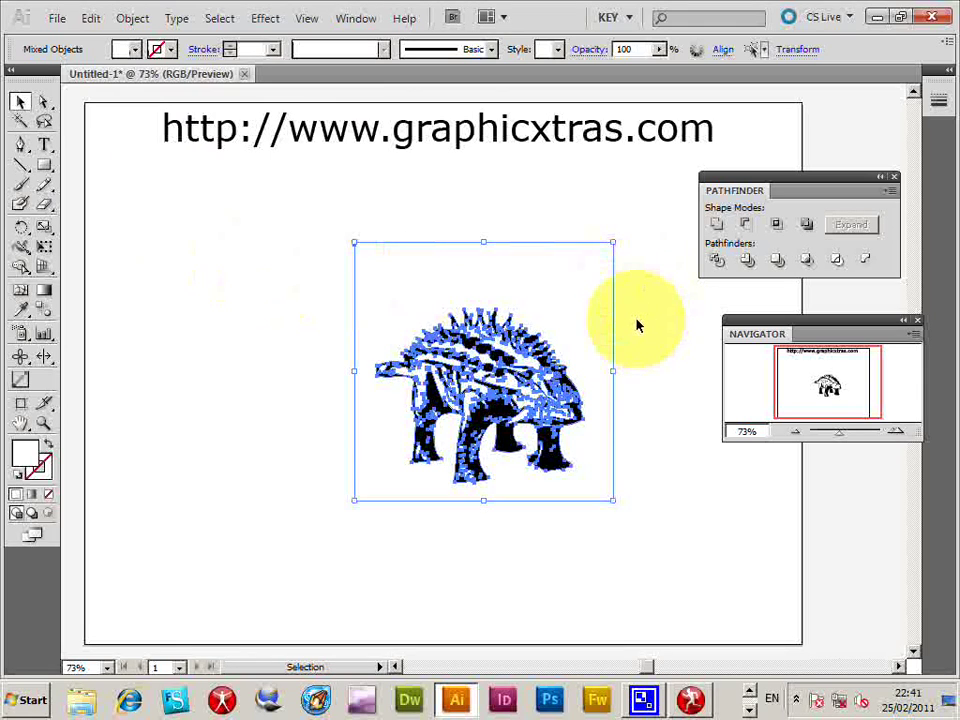
{"action": "left_click", "coordinate": [594, 296]}
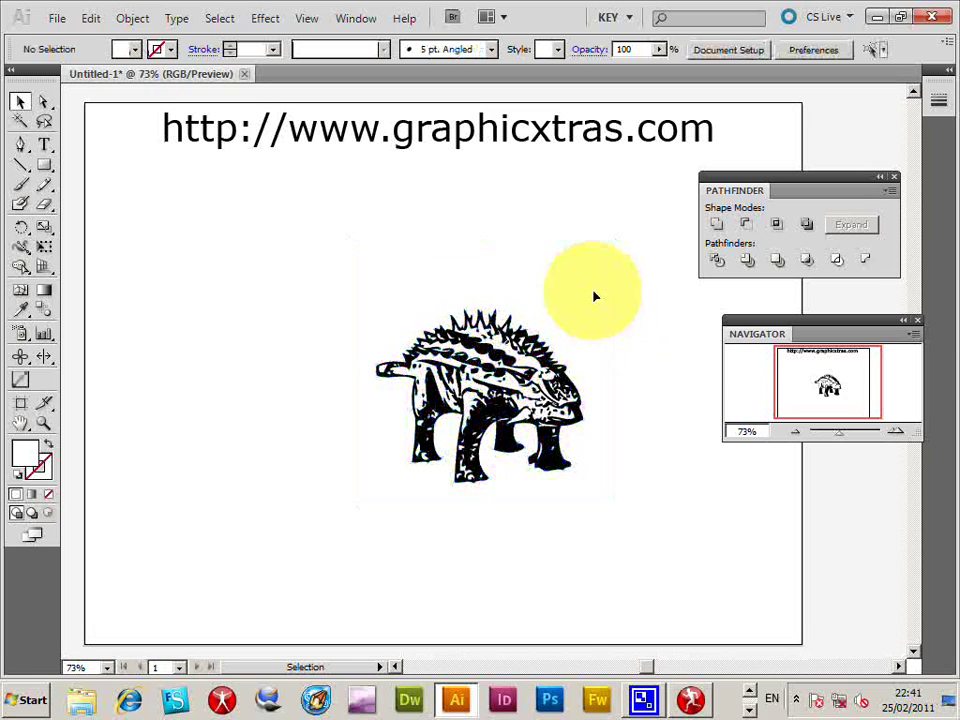
Select the whole dinosaur, drag its corners outward to enlarge it, and shift it left.
{"action": "left_click_drag", "start_coordinate": [327, 242], "coordinate": [648, 513]}
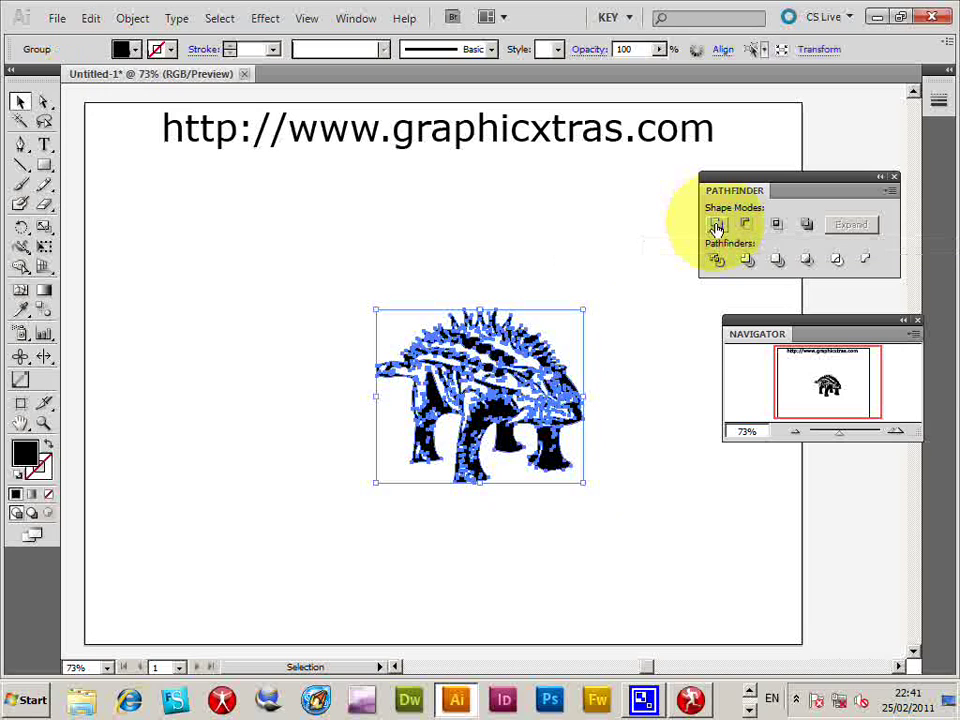
{"action": "left_click", "coordinate": [363, 300]}
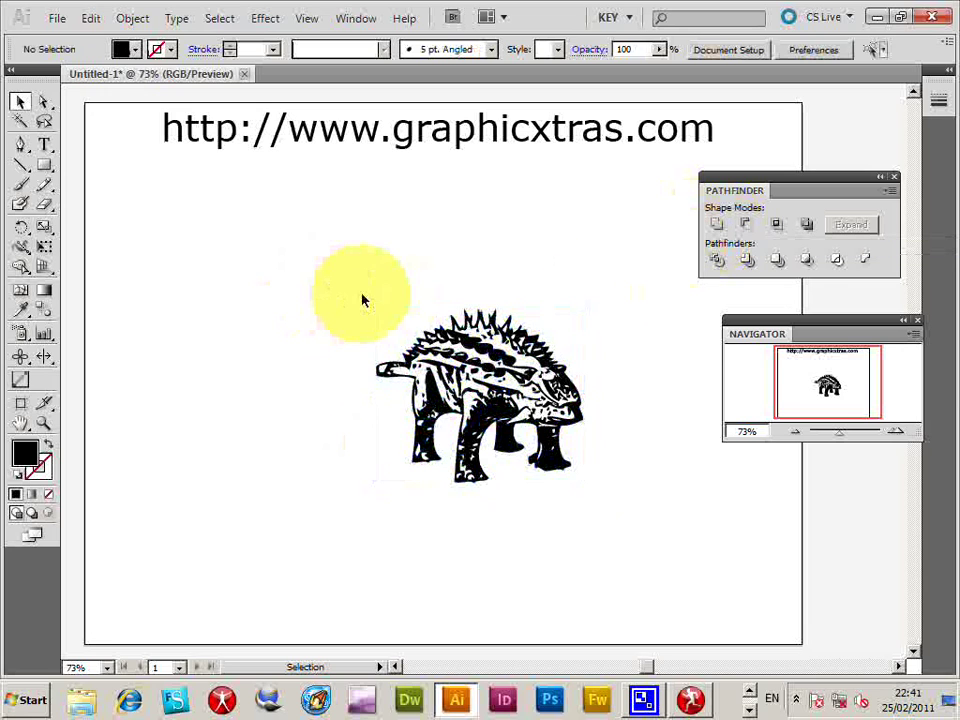
{"action": "left_click_drag", "start_coordinate": [339, 281], "coordinate": [634, 476]}
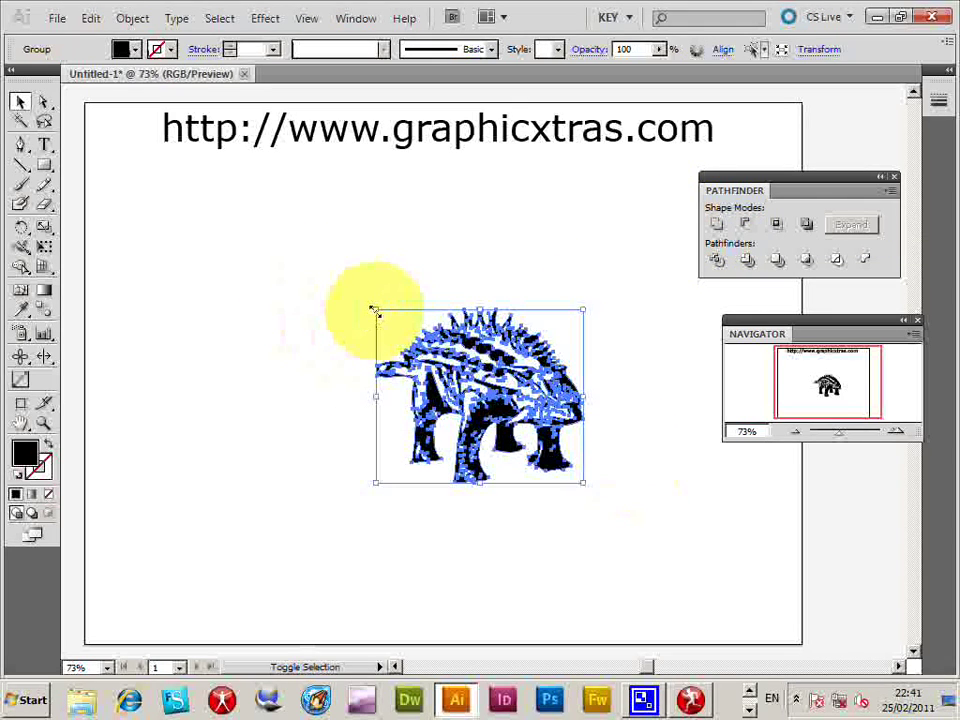
{"action": "left_click_drag", "start_coordinate": [374, 312], "coordinate": [225, 182]}
{"action": "left_click_drag", "start_coordinate": [579, 482], "coordinate": [705, 584]}
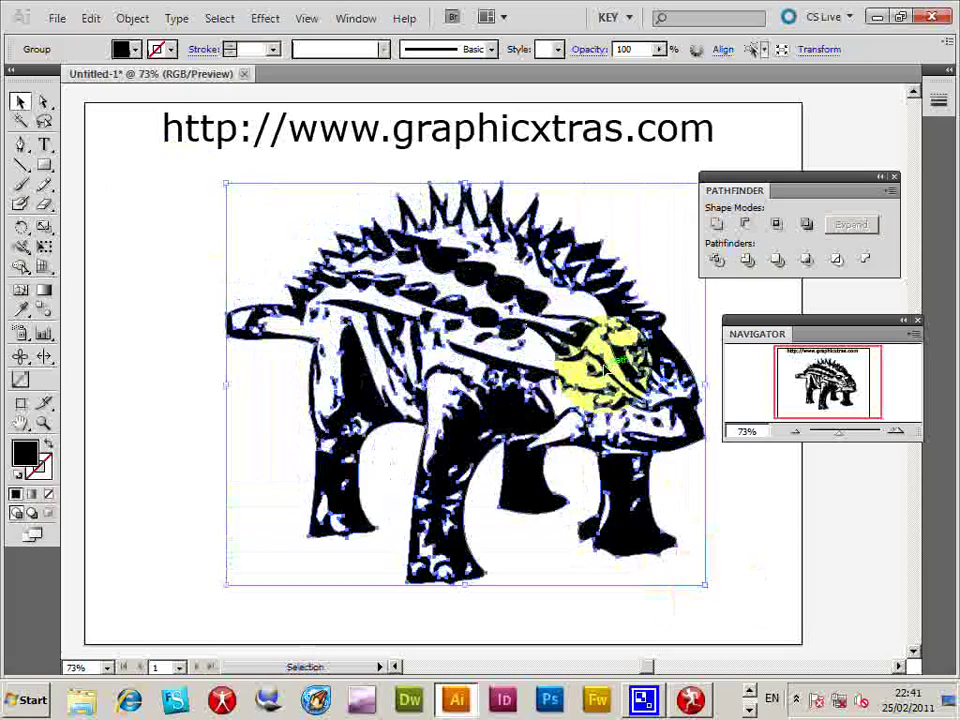
{"action": "left_click_drag", "start_coordinate": [604, 370], "coordinate": [556, 377]}
{"action": "left_click", "coordinate": [836, 493]}
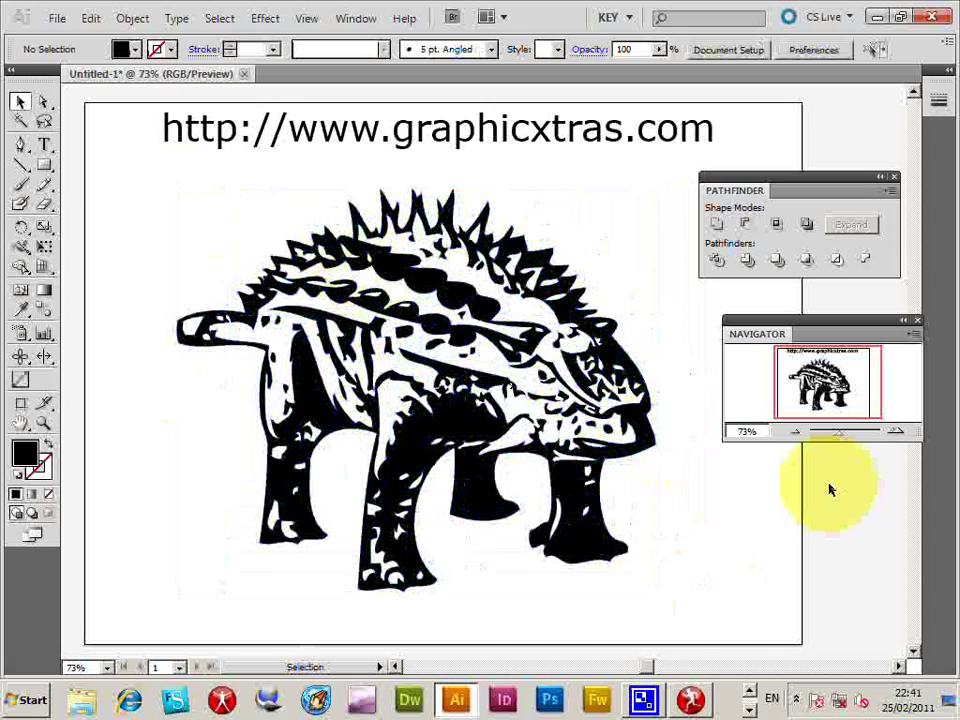